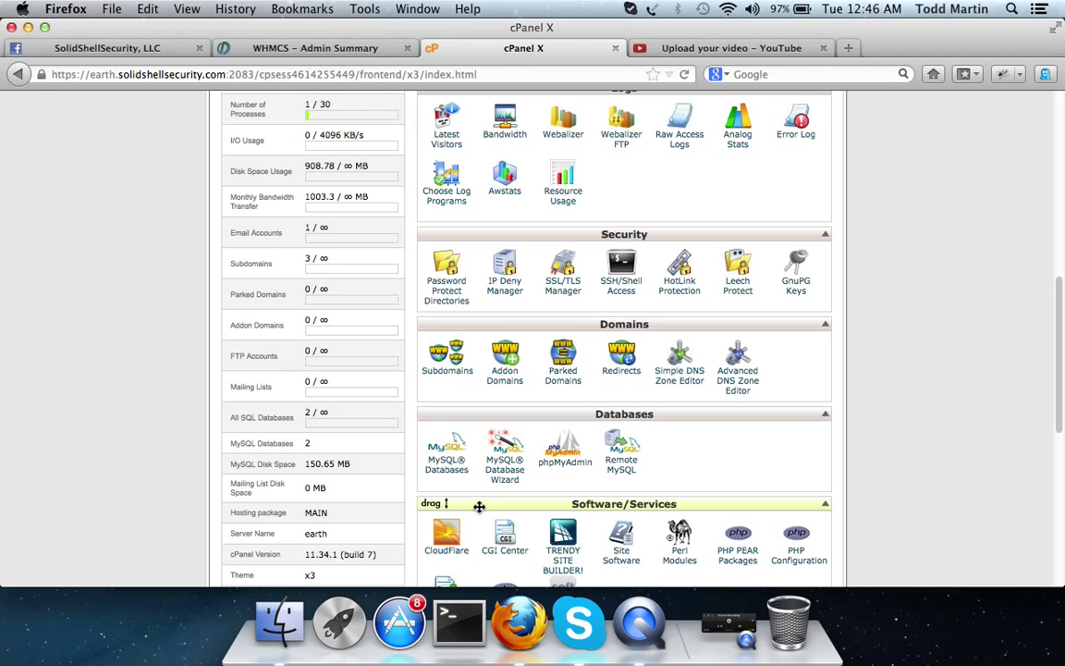
Step: Open MySQL Databases and review databases solidshe_blog, solidshe_community1 and users solidshe_blog, solidshe_me, solidshe_video
left_click(447, 468)
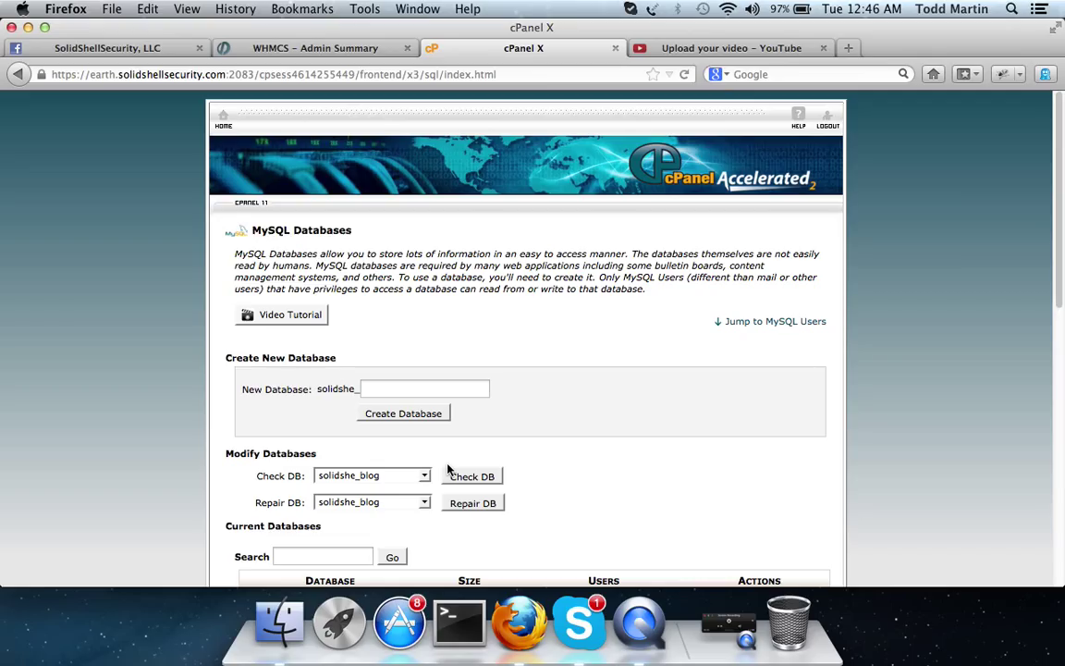
scroll(555, 425, "down", 10)
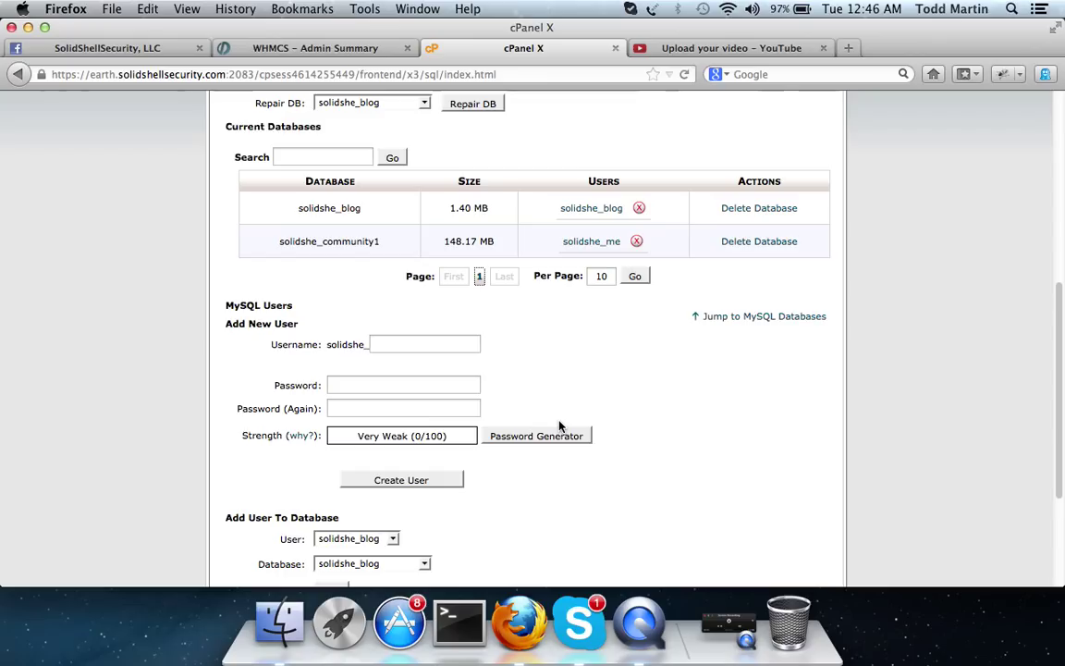
scroll(495, 388, "down", 4)
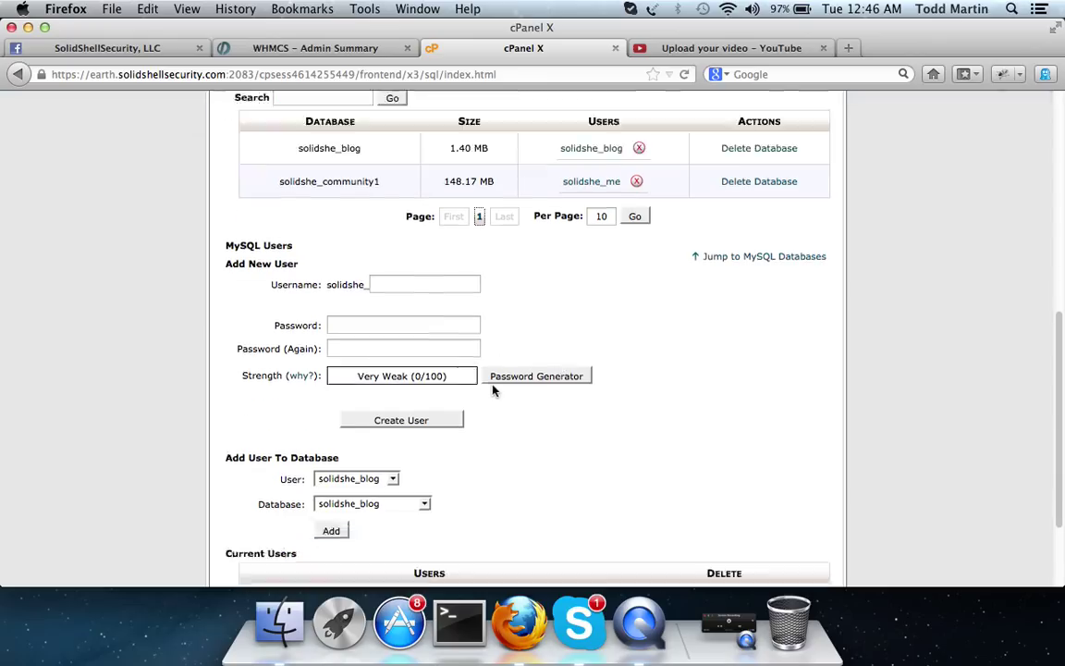
scroll(495, 390, "up", 1)
scroll(495, 390, "down", 1)
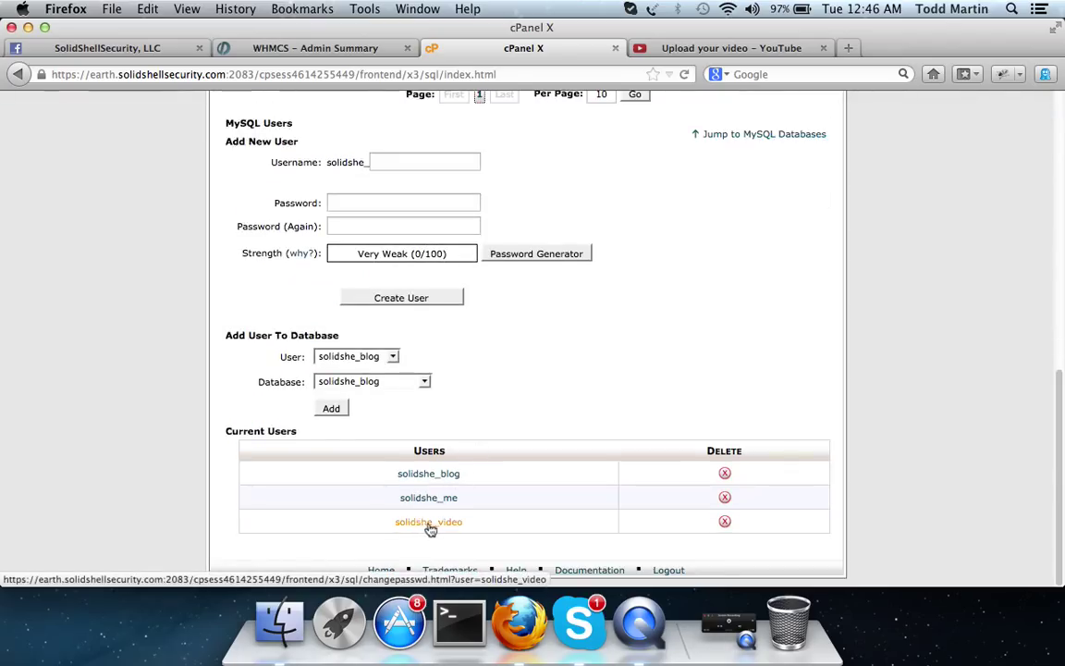
scroll(479, 432, "up", 3)
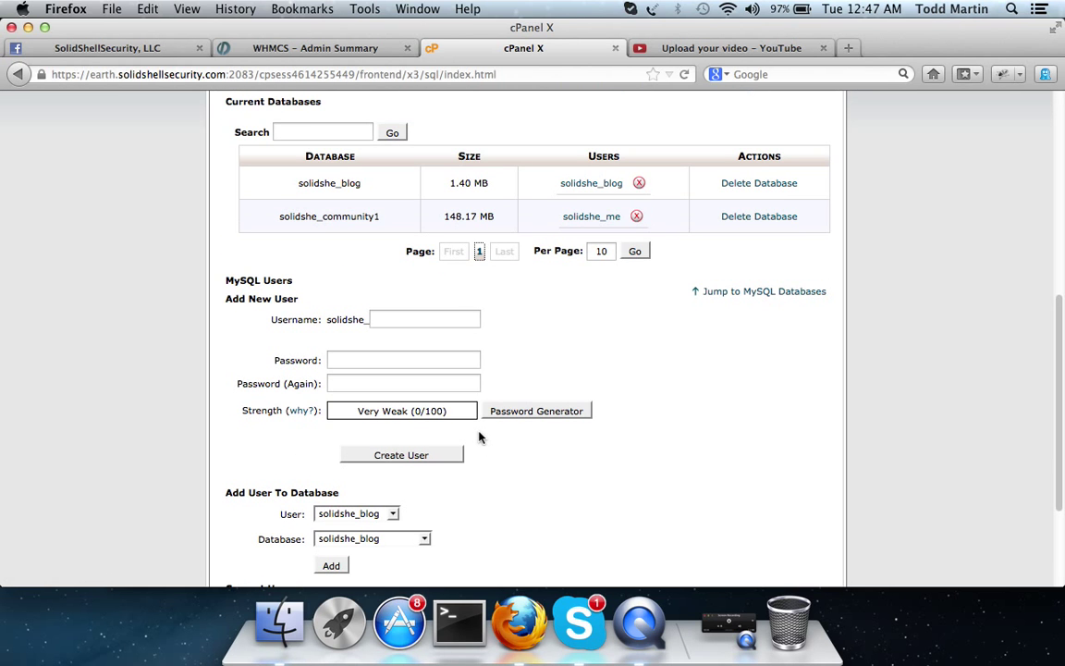
Step: Enter test username 'fjdhsalfkj' and a test password in the Add New User form
left_click(423, 318)
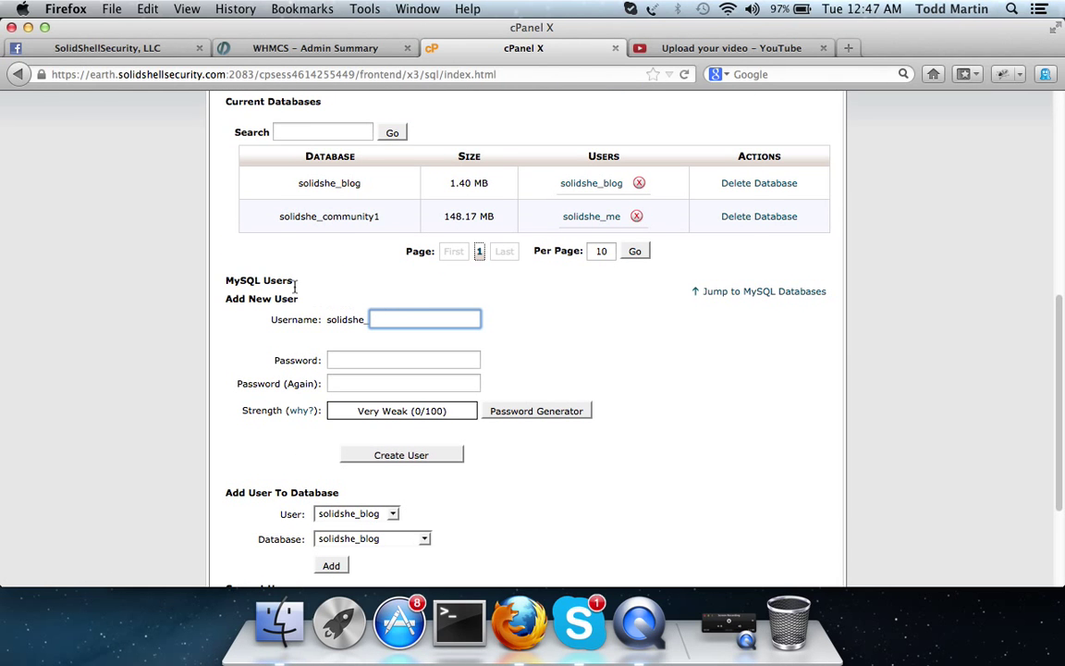
scroll(264, 229, "up", 5)
scroll(250, 227, "down", 6)
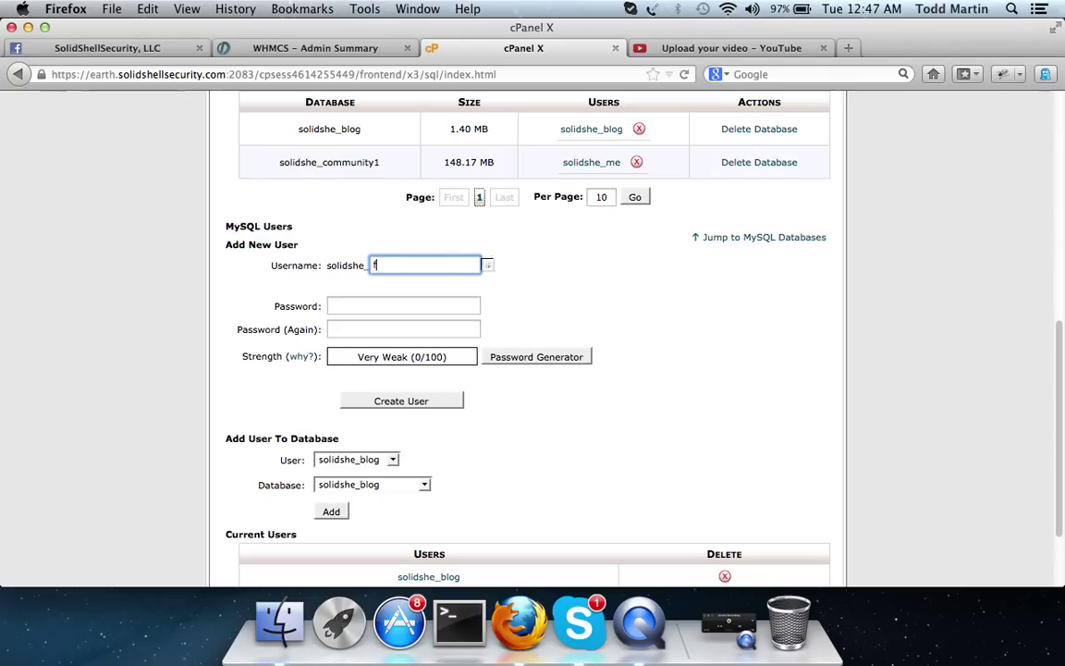
key("Tab")
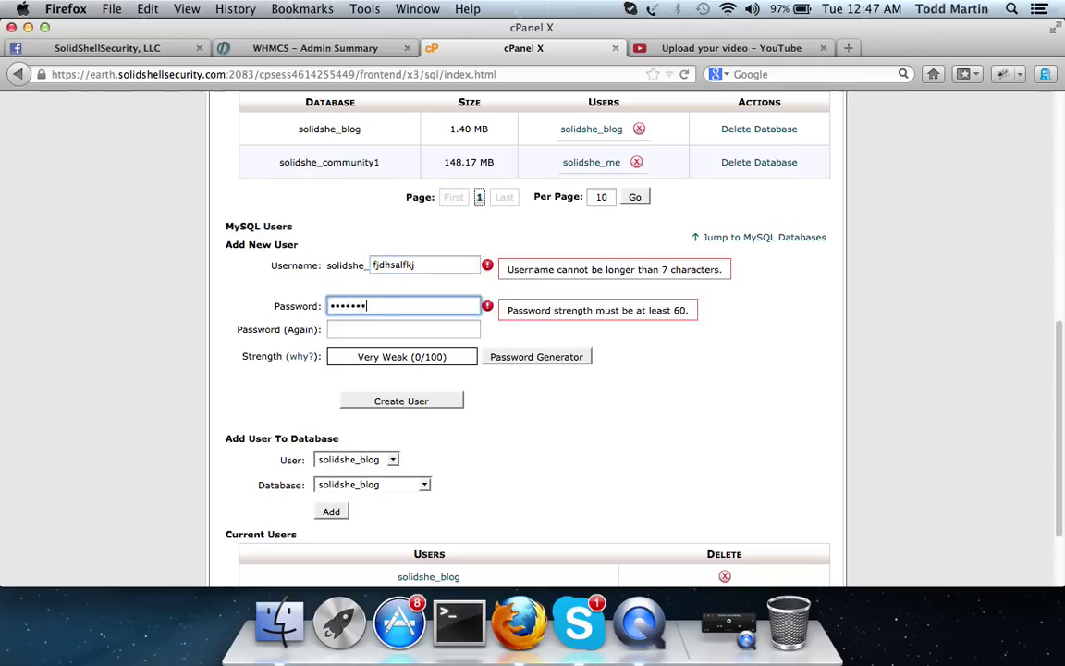
Step: Retype the test password, then clear it, leaving the username flagged as over 7 characters
key("BackSpace")
key("BackSpace")
key("BackSpace")
key("BackSpace")
key("BackSpace")
key("BackSpace")
key("BackSpace")
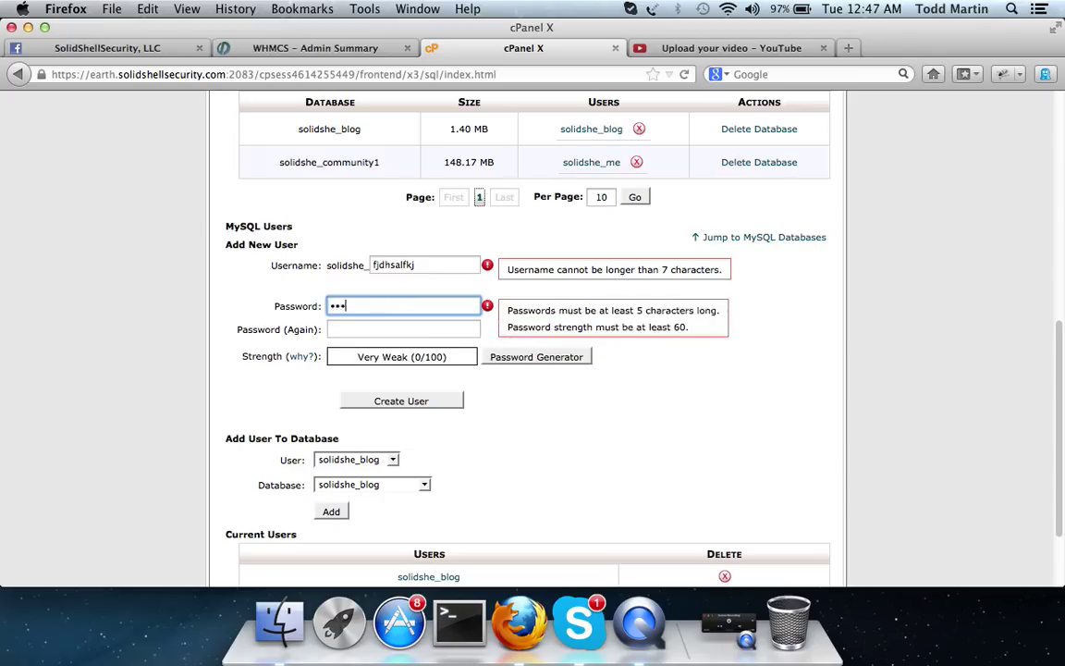
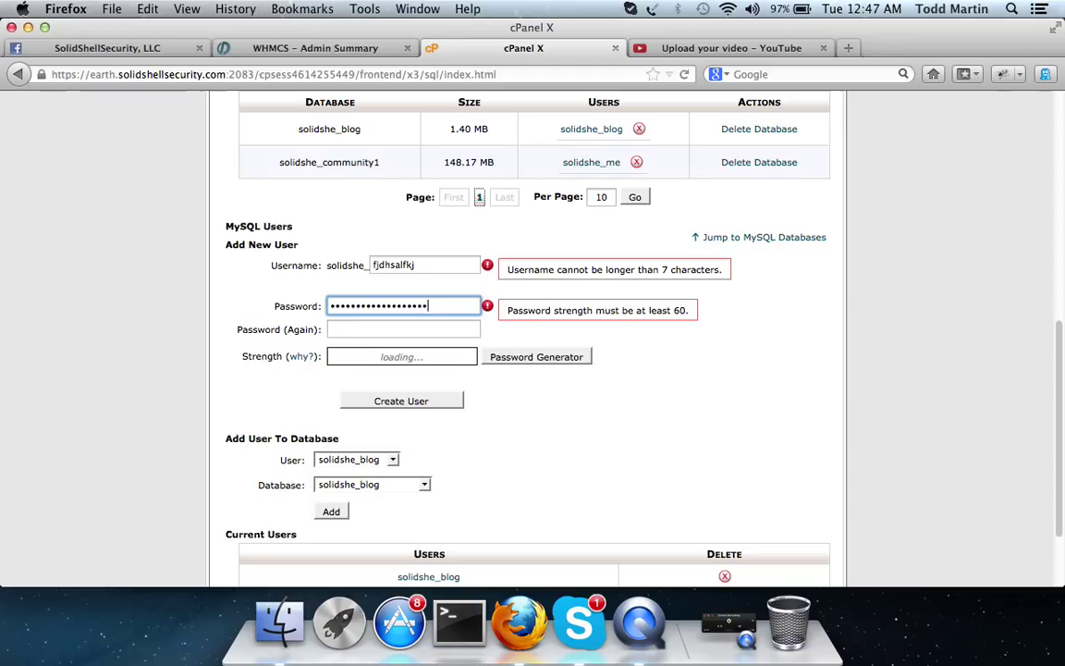
key("Tab")
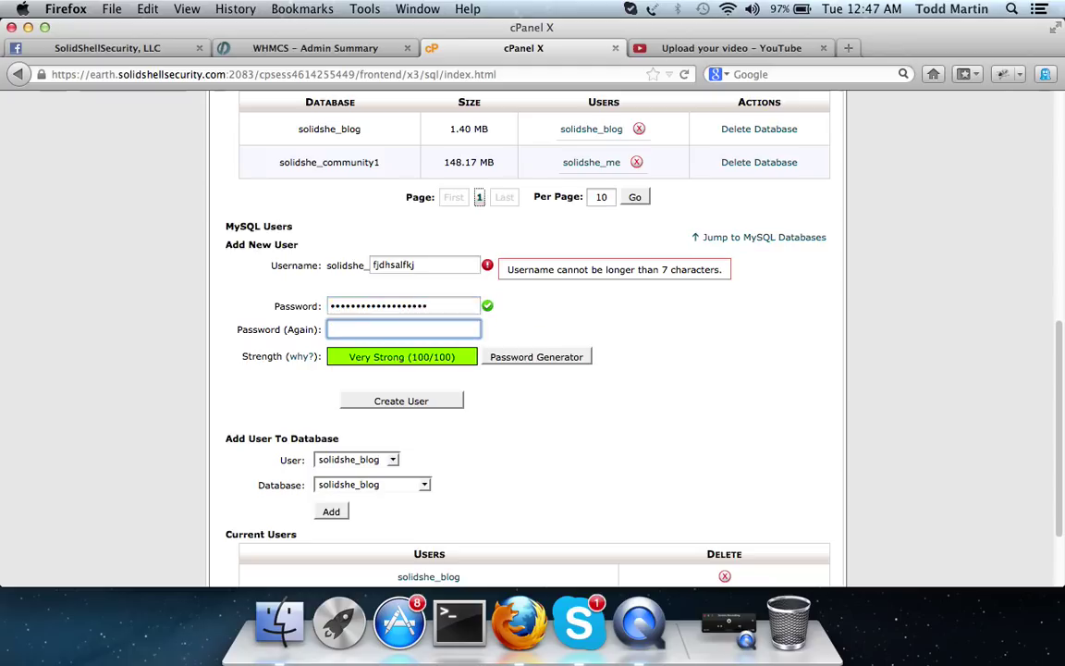
key("shift+Tab")
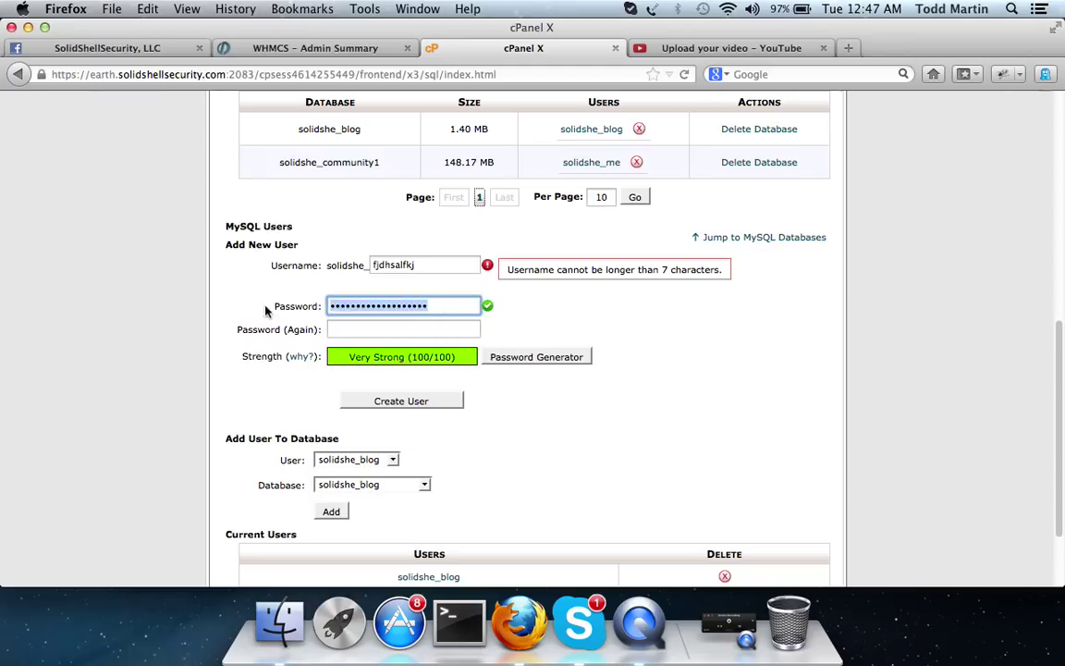
key("BackSpace")
scroll(236, 318, "up", 2)
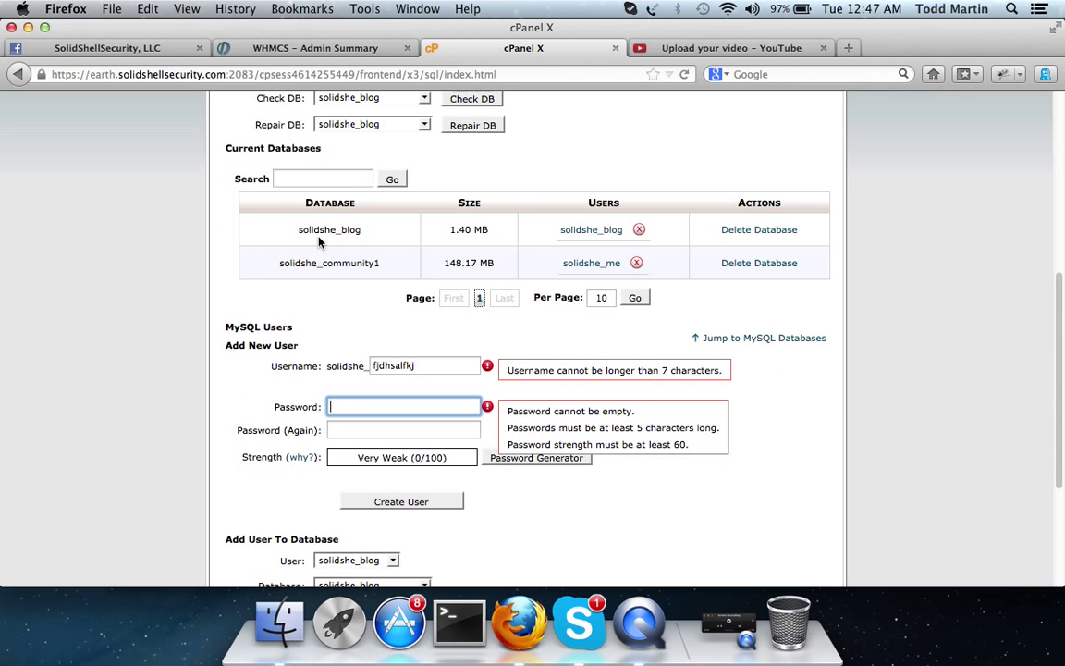
scroll(211, 379, "up", 4)
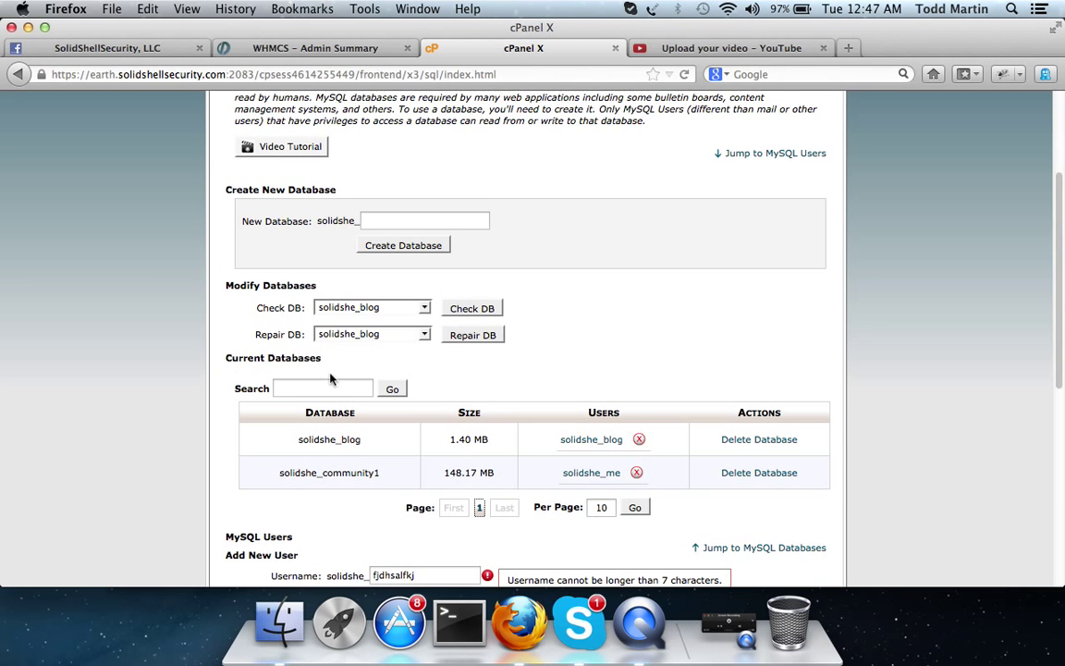
Step: Create the database solidshe_wordpress under New Database, then return to the MySQL Databases page
left_click(383, 219)
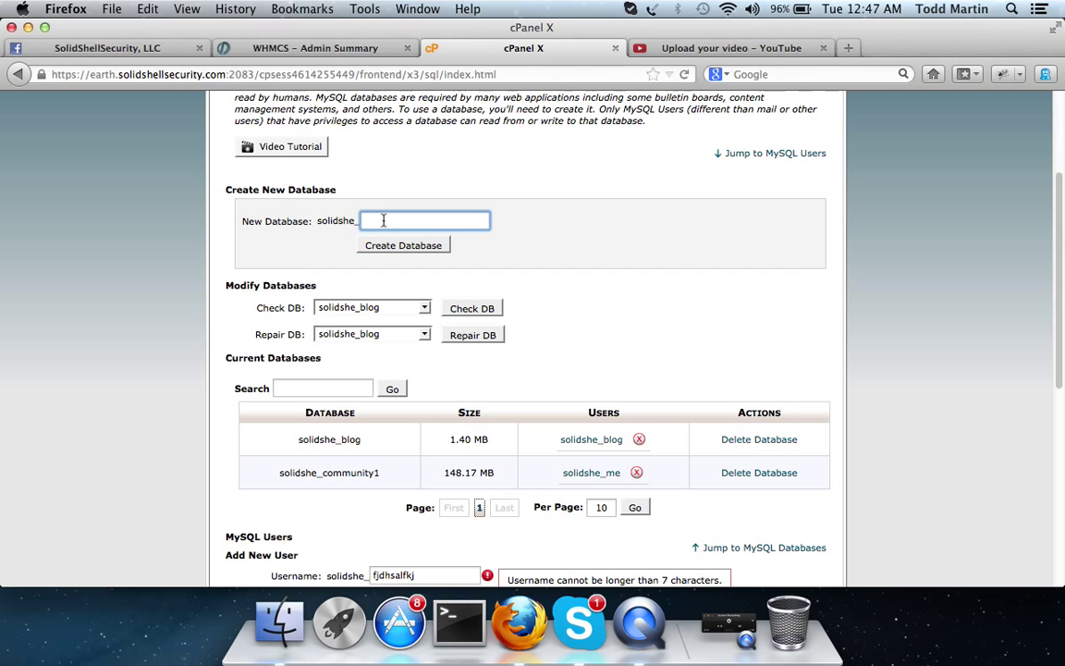
type("wordpress")
left_click(408, 248)
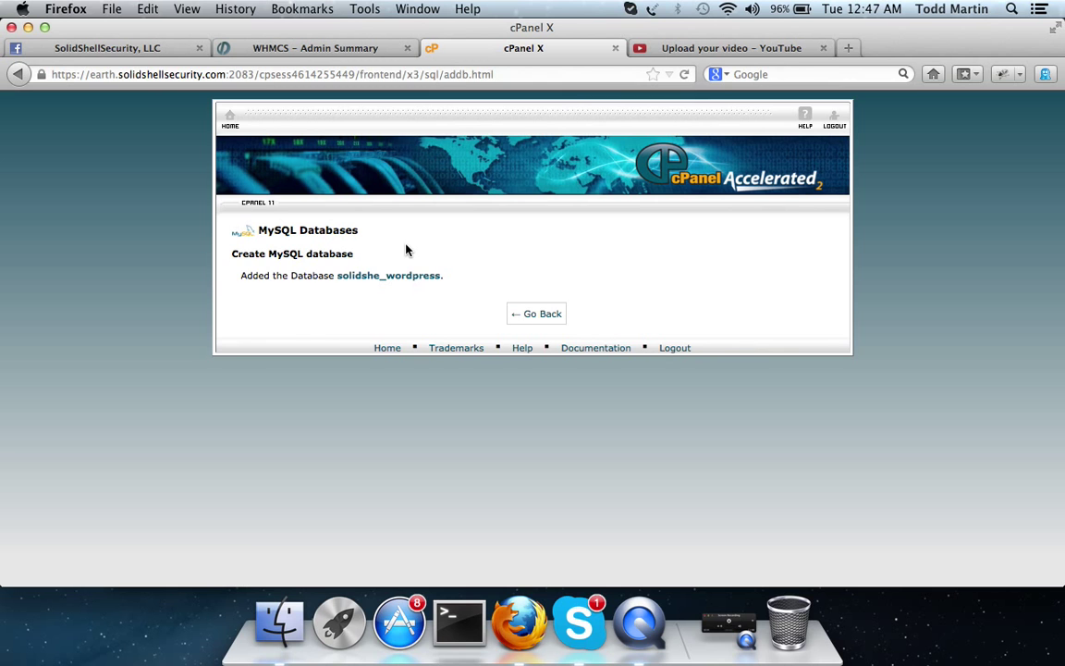
left_click(514, 313)
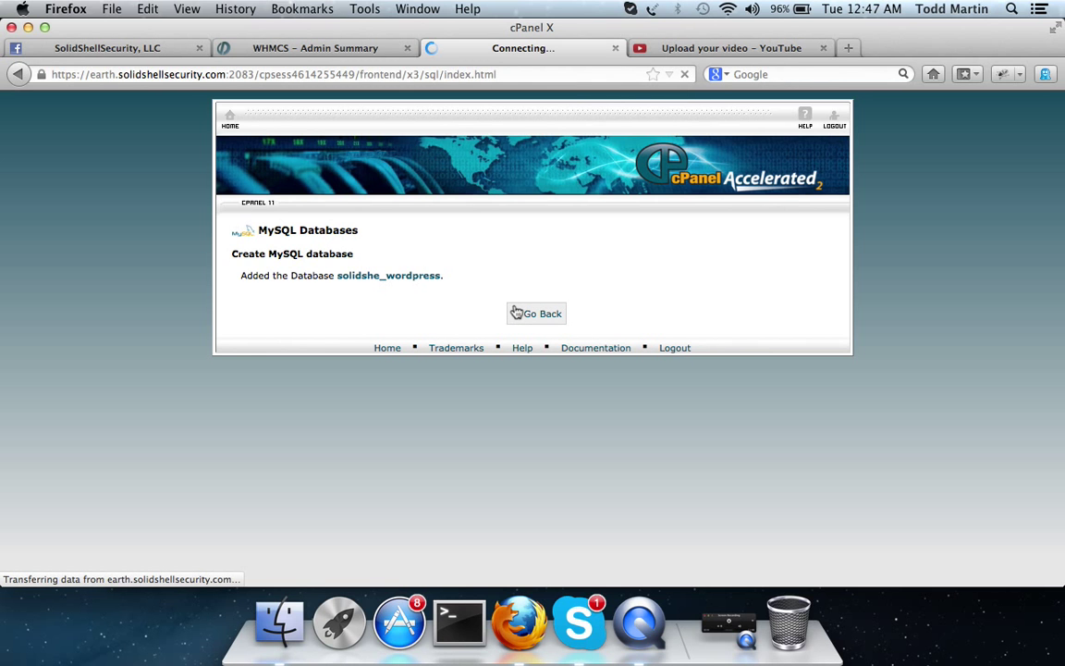
scroll(515, 312, "down", 5)
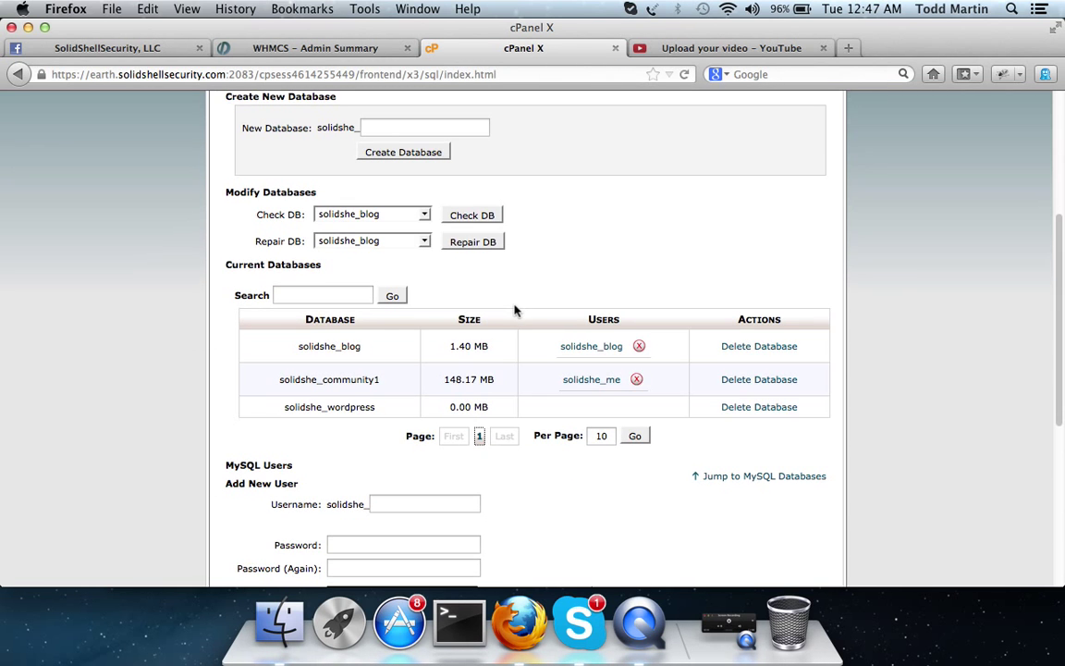
scroll(515, 312, "down", 3)
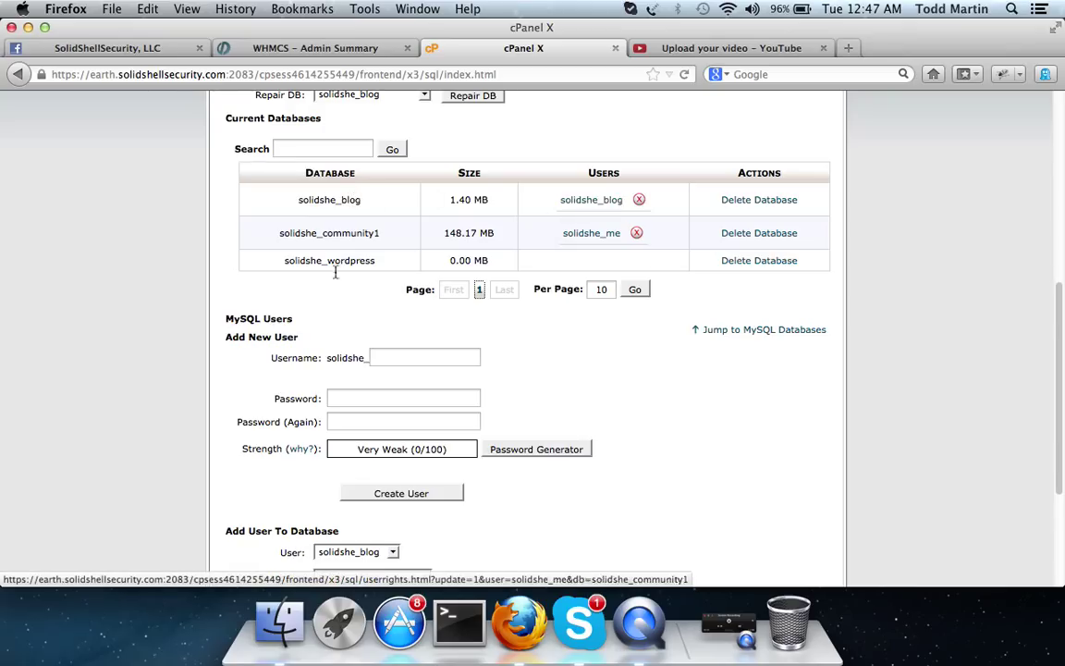
scroll(597, 240, "down", 5)
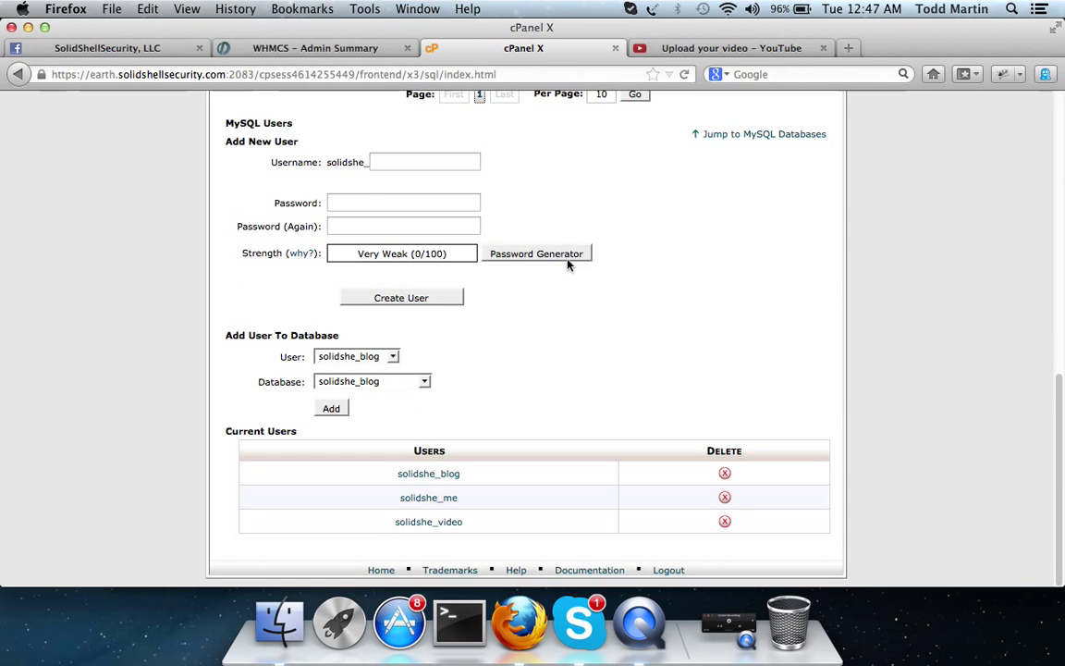
scroll(564, 268, "up", 7)
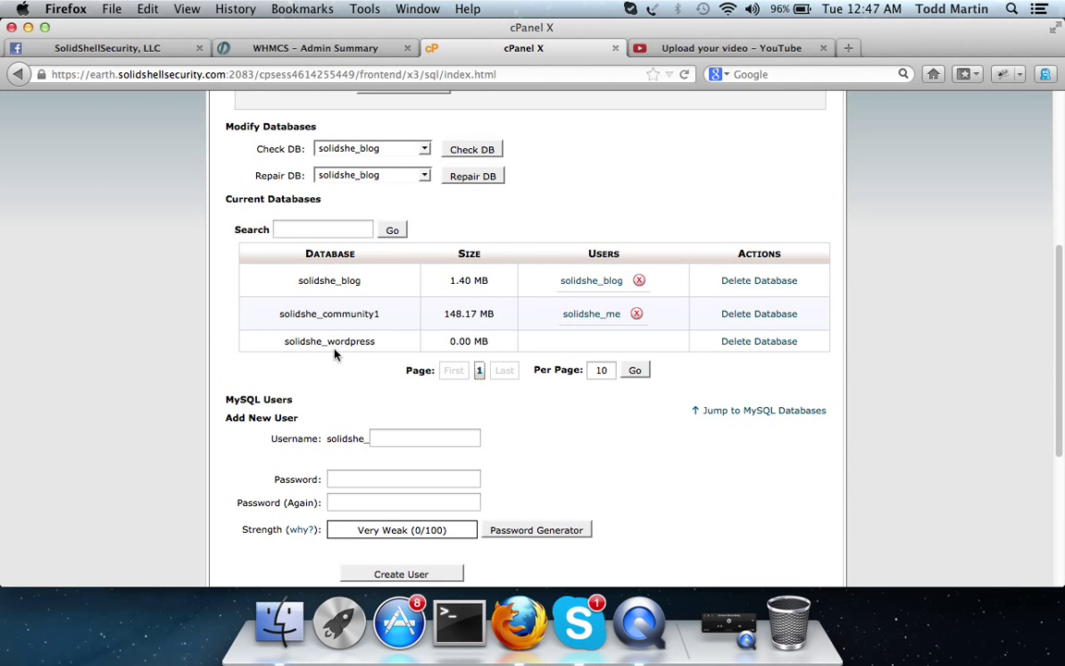
scroll(378, 344, "down", 7)
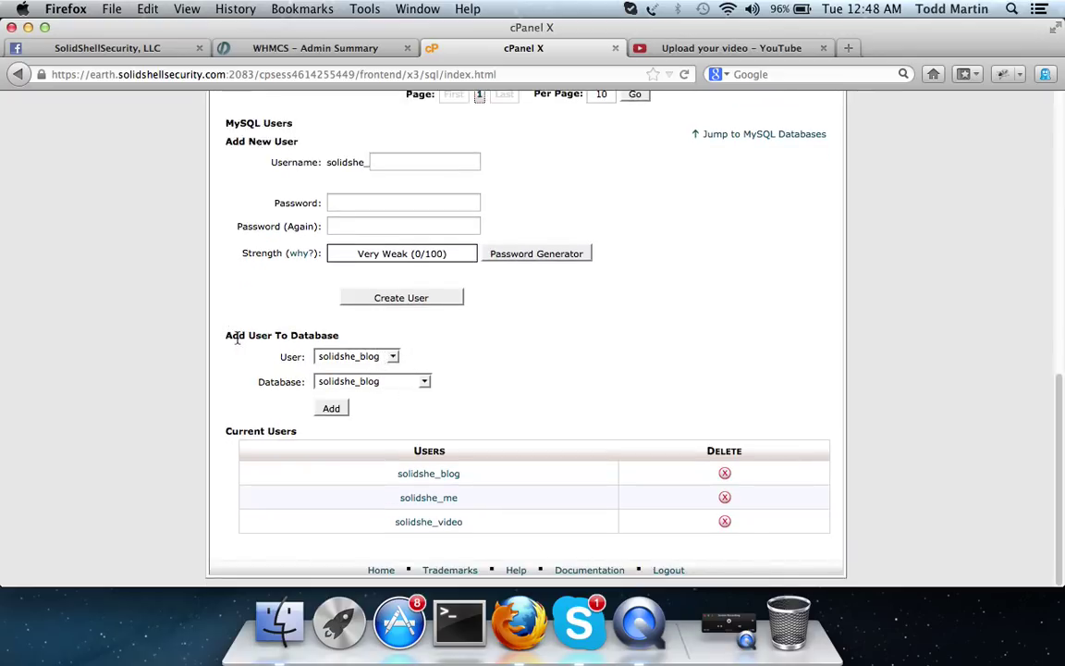
Step: Add user solidshe_video to the solidshe_wordpress database
left_click(356, 356)
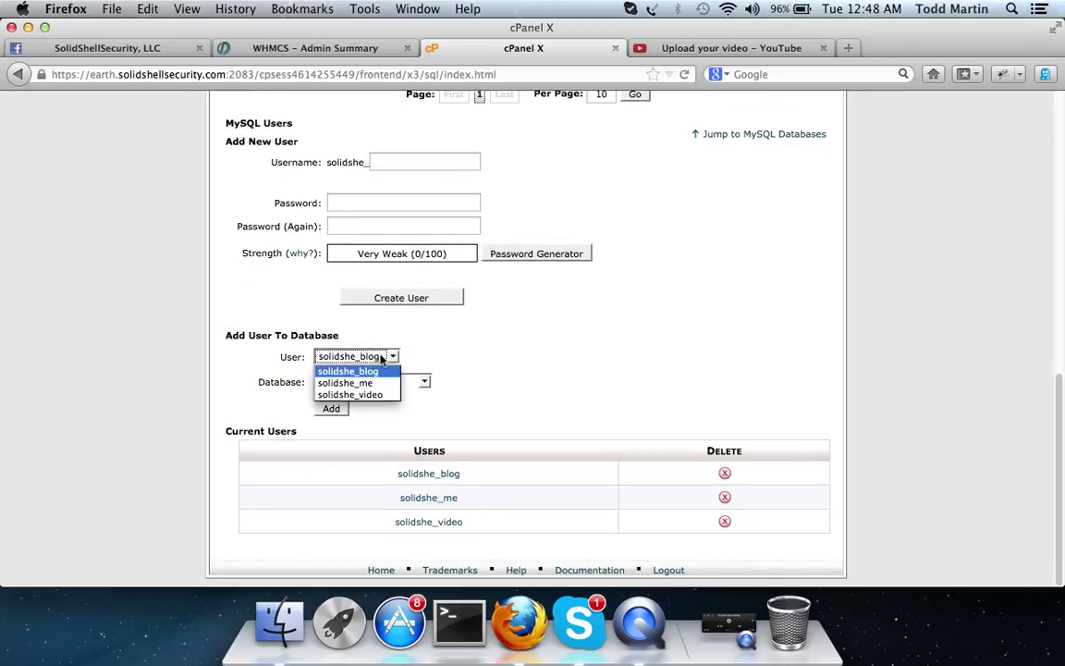
left_click(375, 395)
left_click(374, 381)
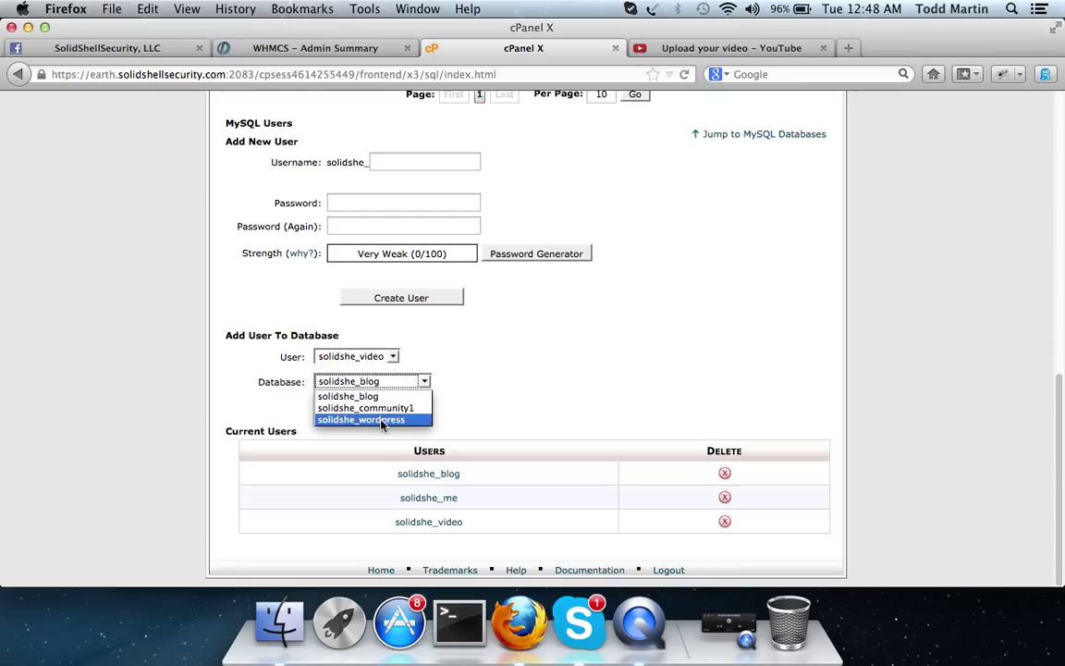
left_click(380, 419)
left_click(334, 409)
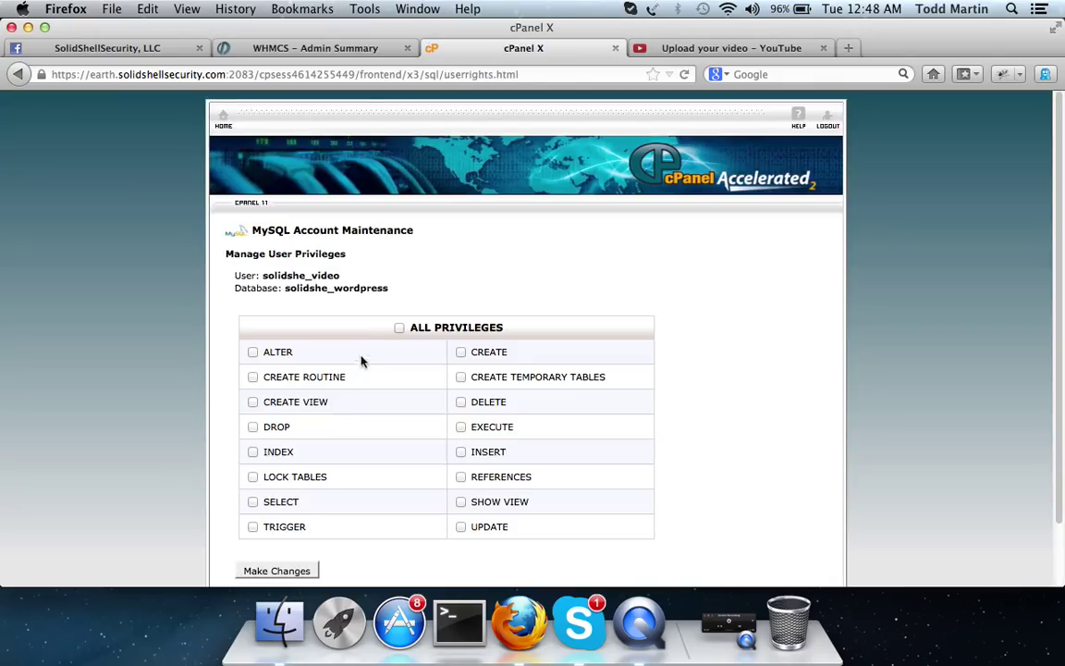
Step: Grant solidshe_video ALL PRIVILEGES on solidshe_wordpress, save, and return to MySQL Databases
left_click(400, 327)
scroll(407, 305, "down", 2)
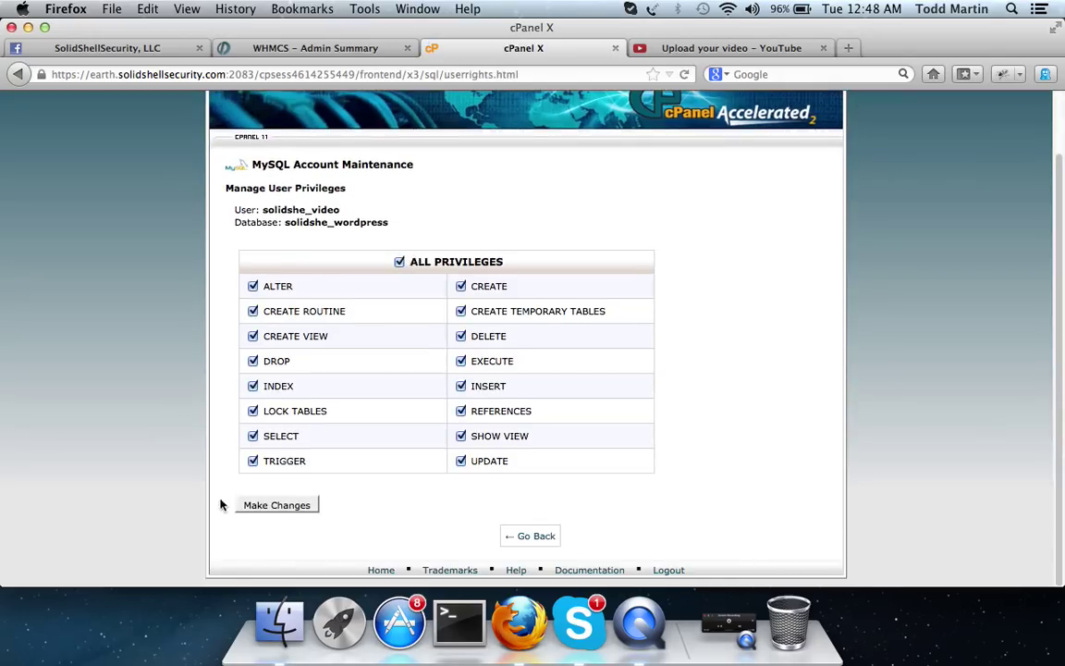
left_click(278, 505)
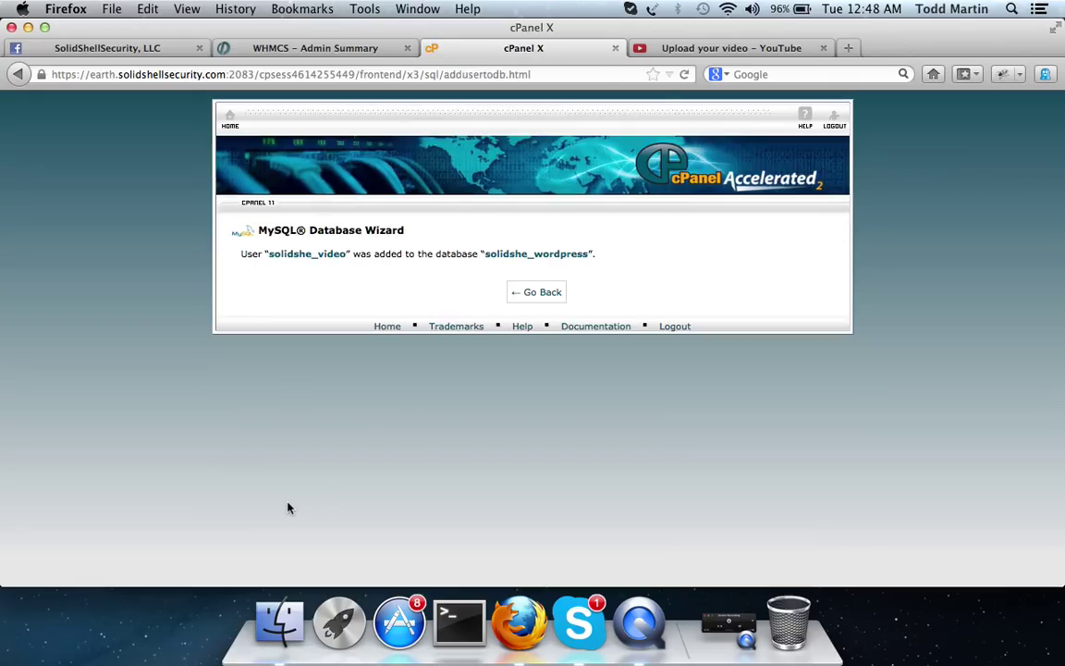
left_click(531, 295)
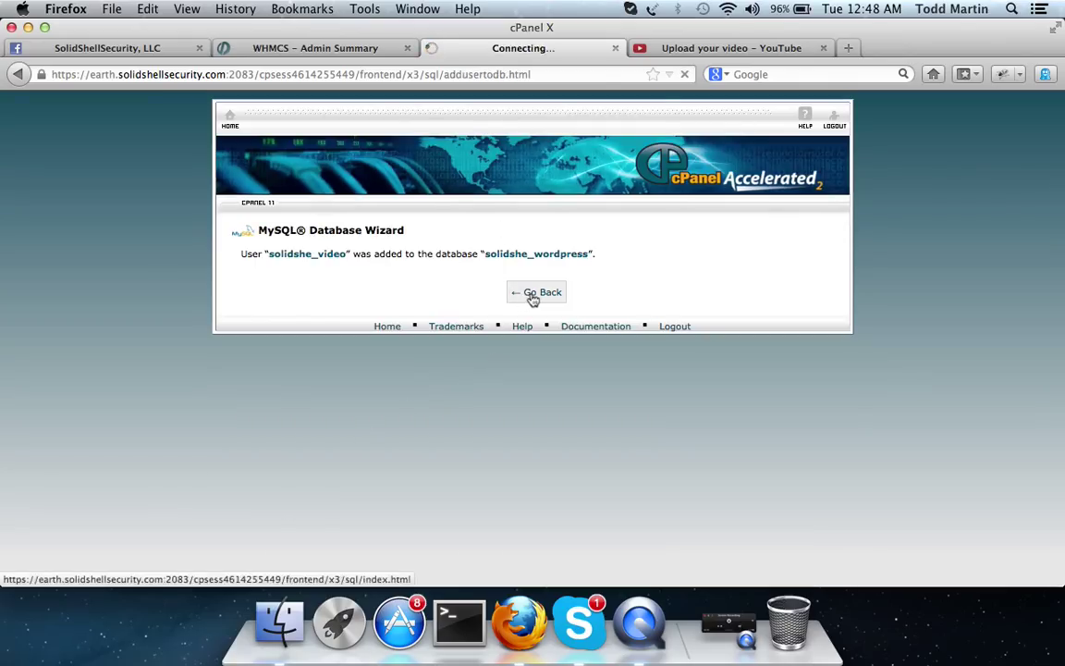
Step: Confirm solidshe_wordpress lists solidshe_video as its user, then return to cPanel home
scroll(370, 352, "down", 6)
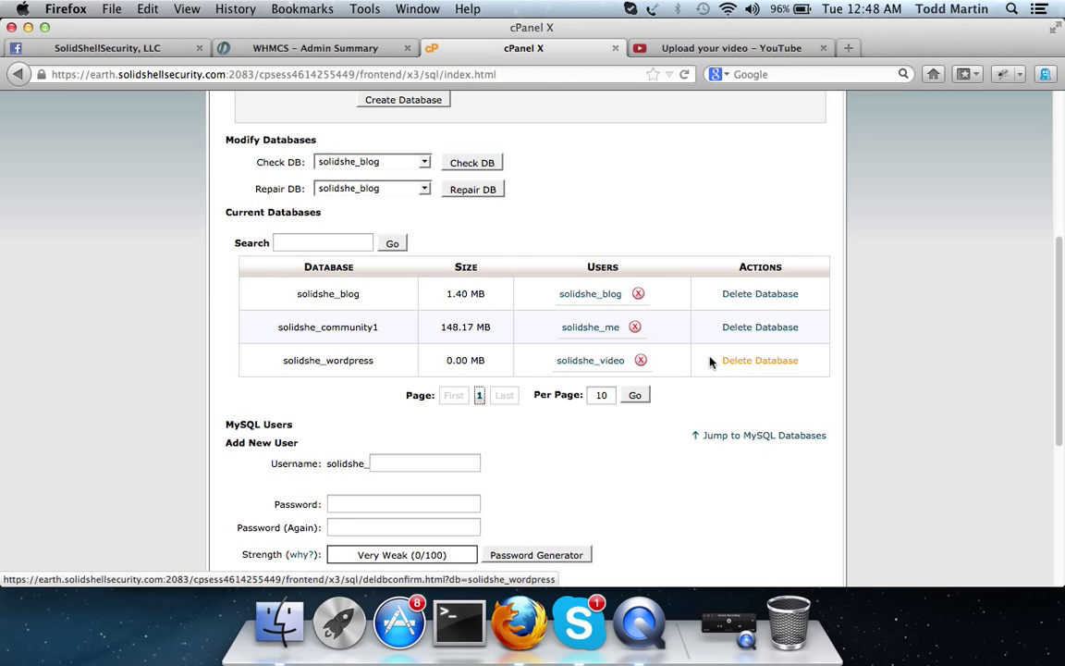
scroll(642, 366, "down", 5)
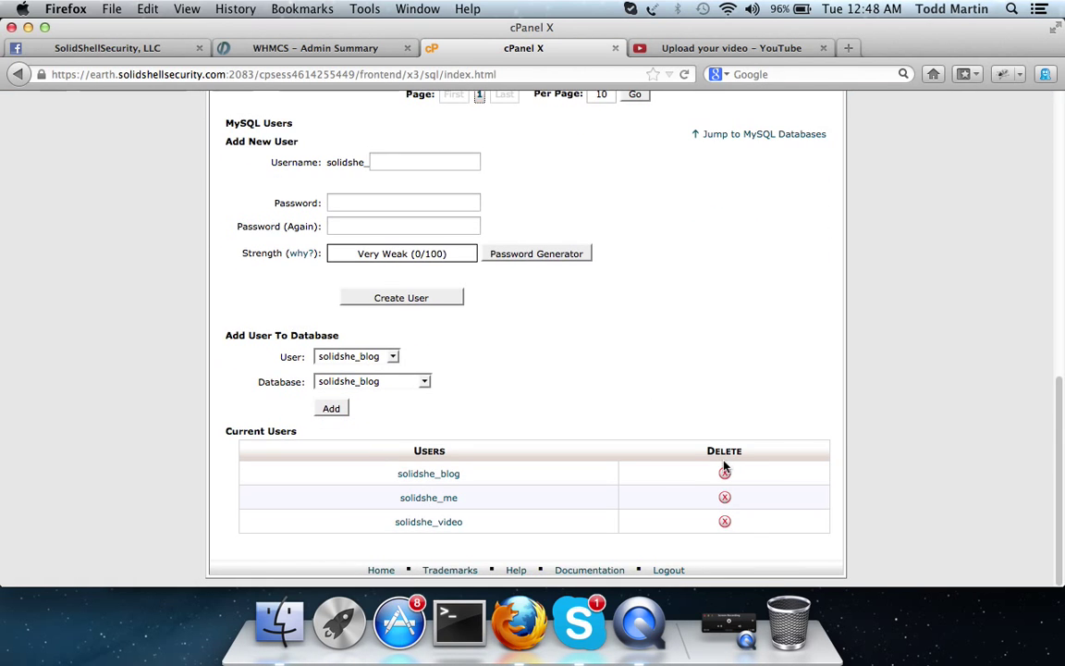
scroll(727, 322, "up", 15)
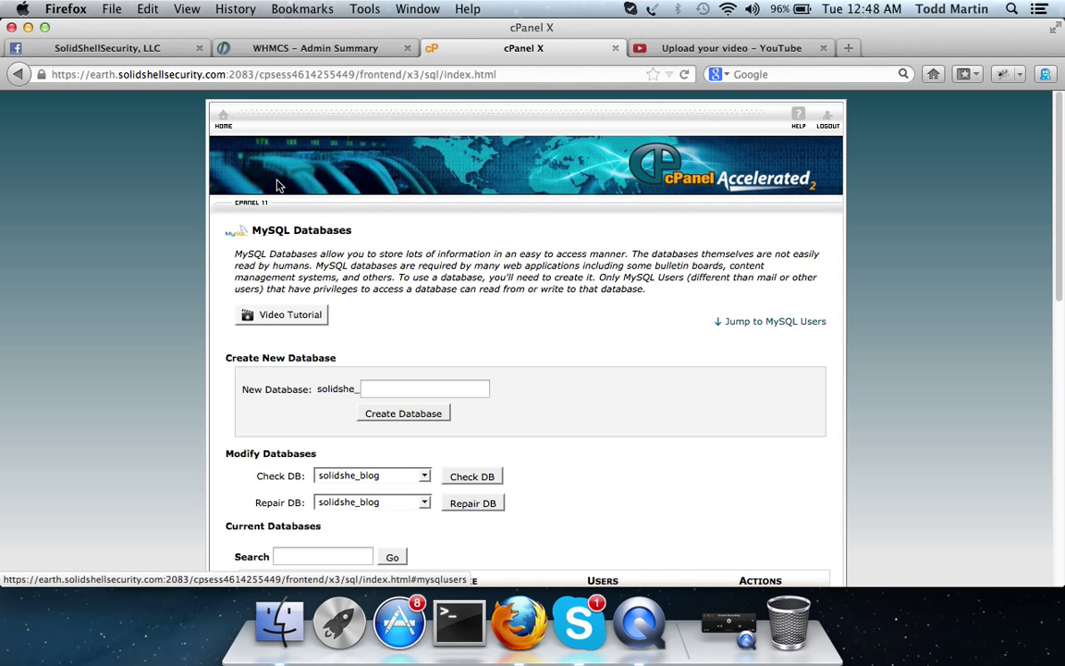
left_click(223, 123)
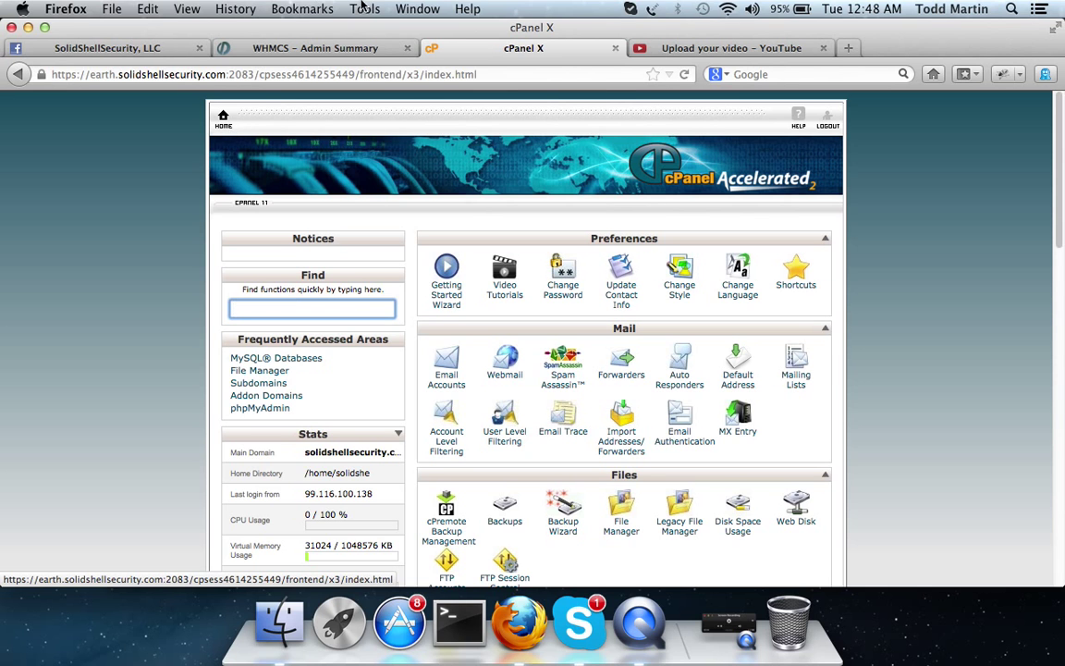
Step: Load the SolidShellSecurity IT Community forum in a new Firefox tab via 'community.' autofill
left_click(848, 47)
type("community.solidshellsecurity.com/")
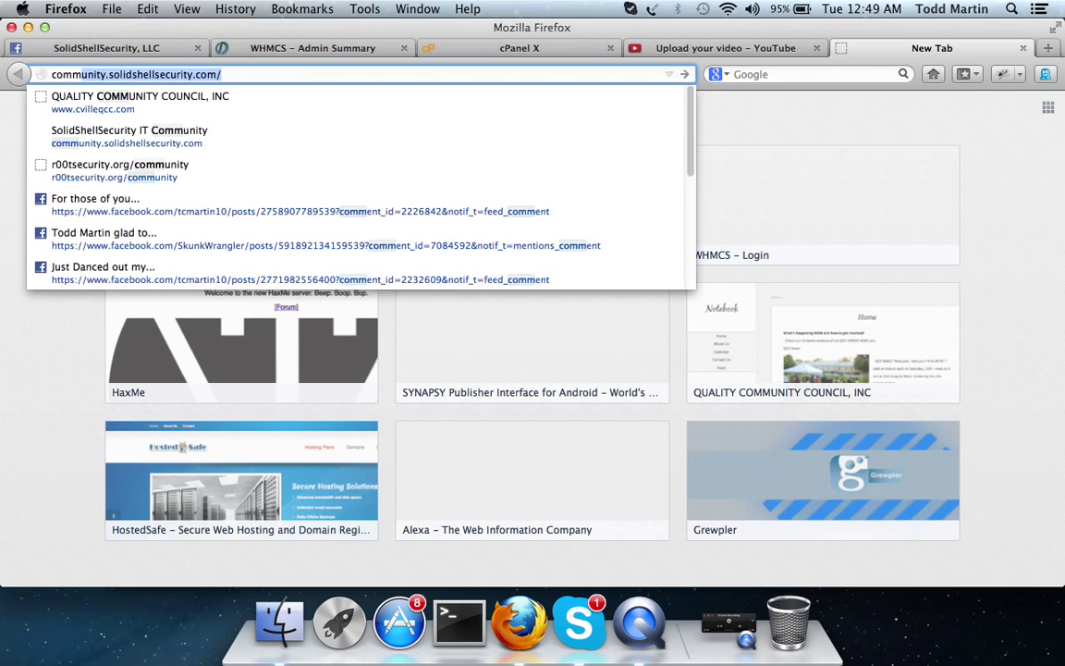
key("Return")
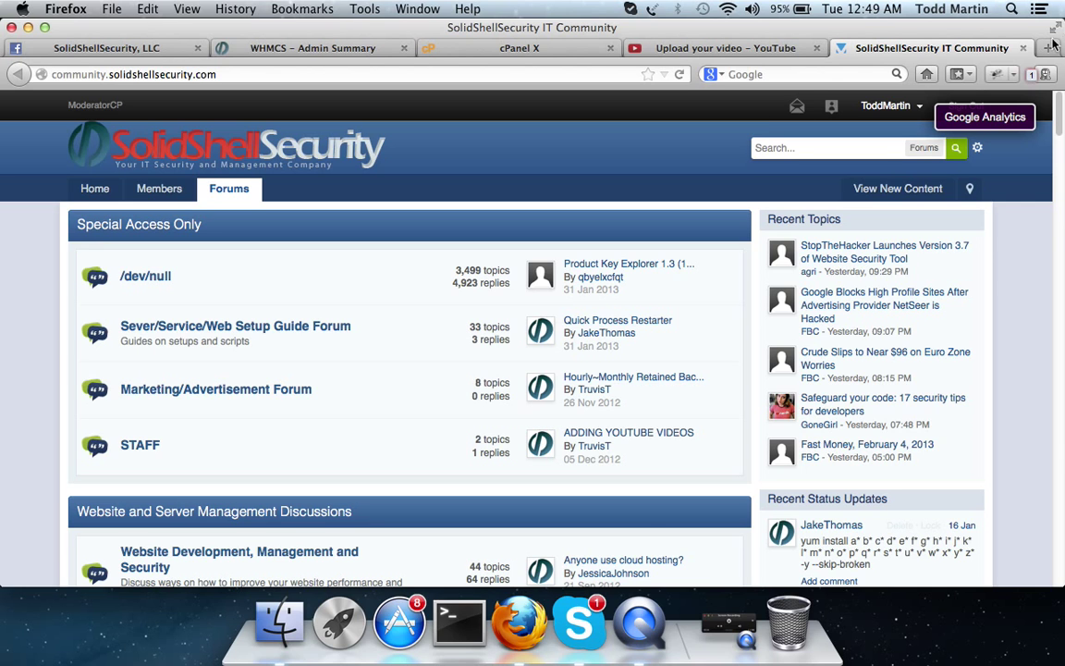
left_click(728, 627)
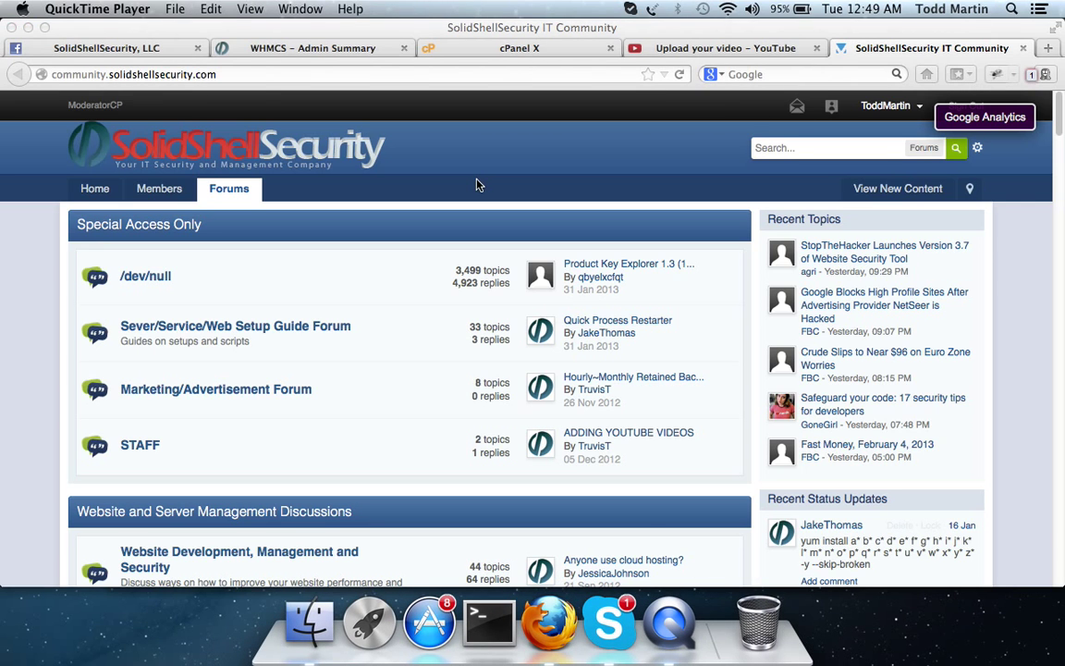